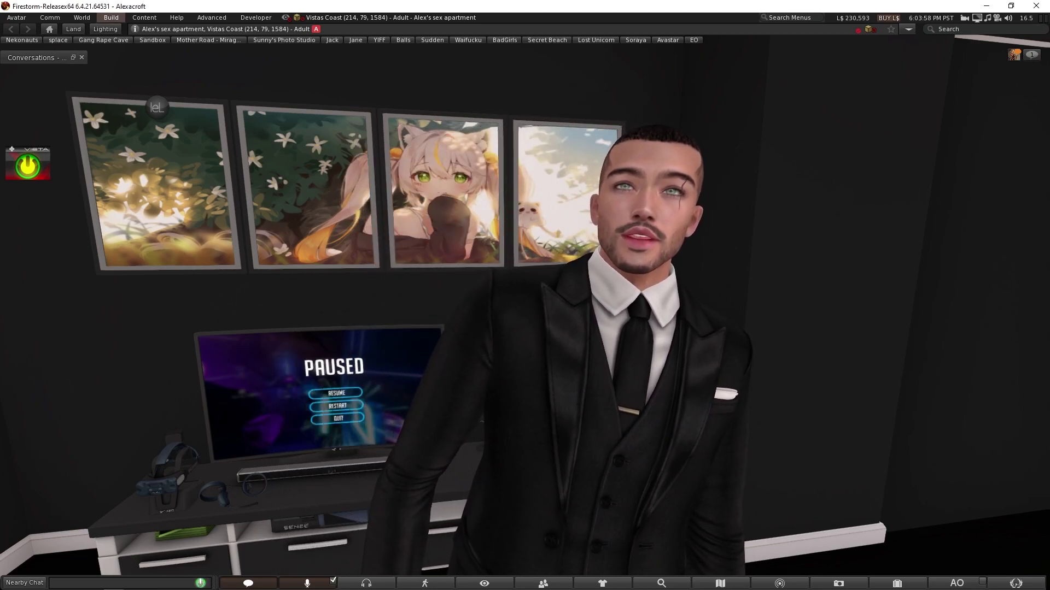
Search the debug settings for "weight" and view the FSMeshUploadAutoShowWeightsWhenEnabled setting
left_click(212, 17)
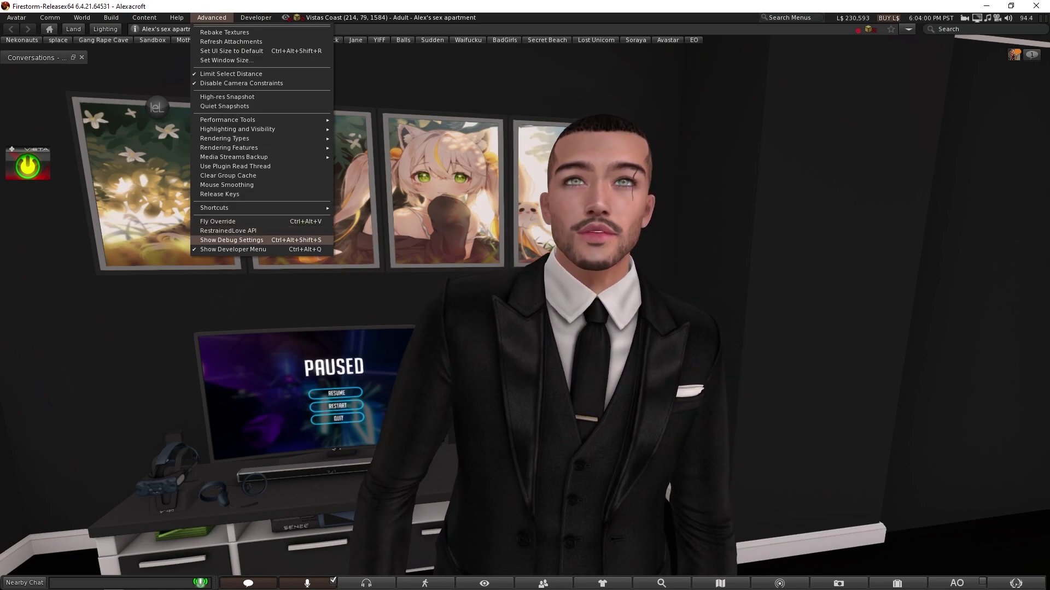
left_click(232, 240)
type("weight")
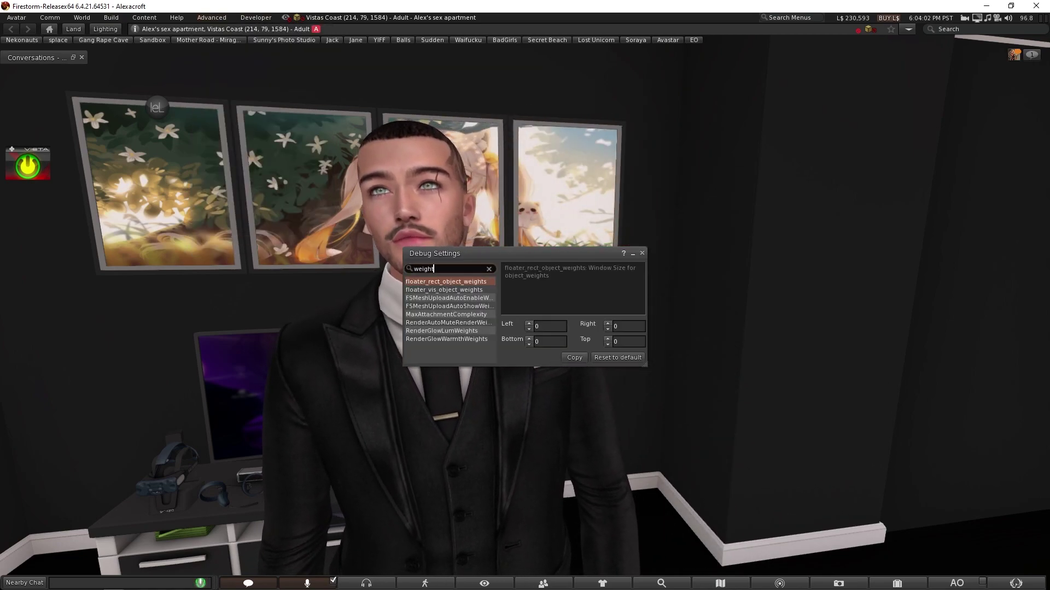
left_click(450, 306)
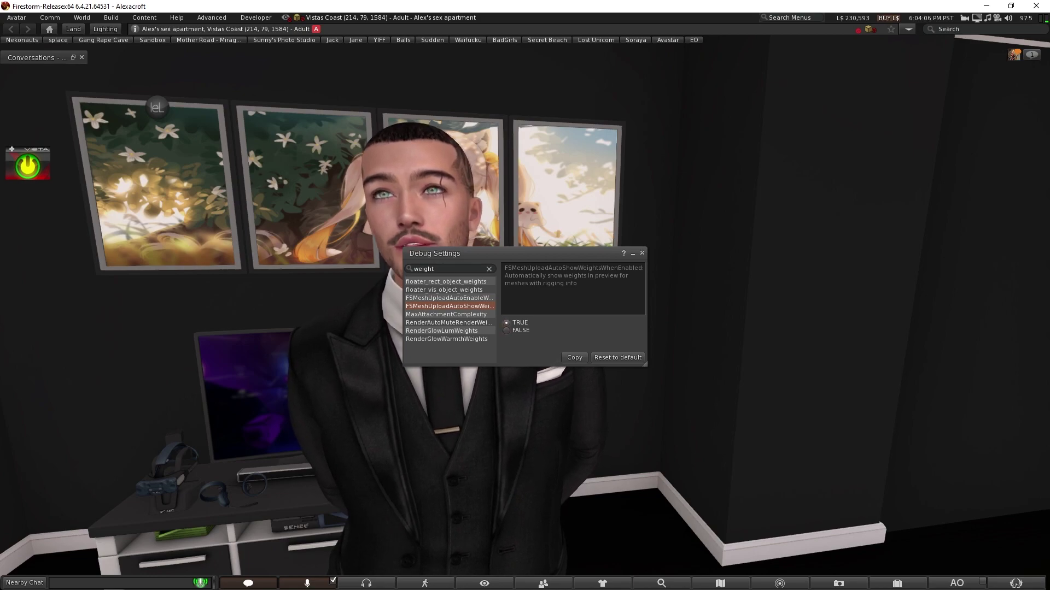
left_click(641, 253)
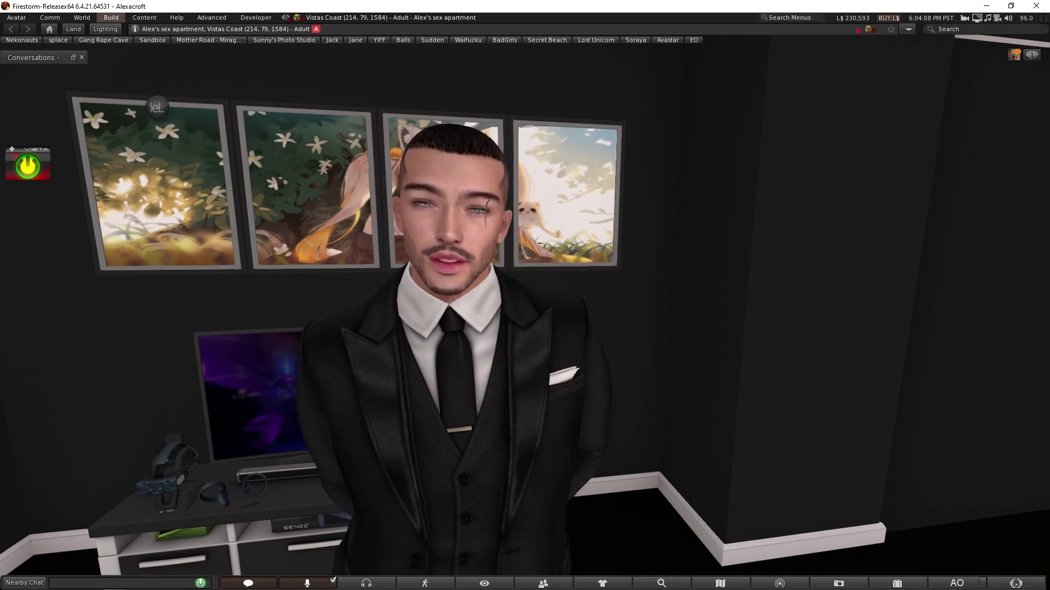
Load belleza jake all fixes.dae as a mesh model for upload
left_click(111, 17)
mouse_move(117, 157)
left_click(242, 185)
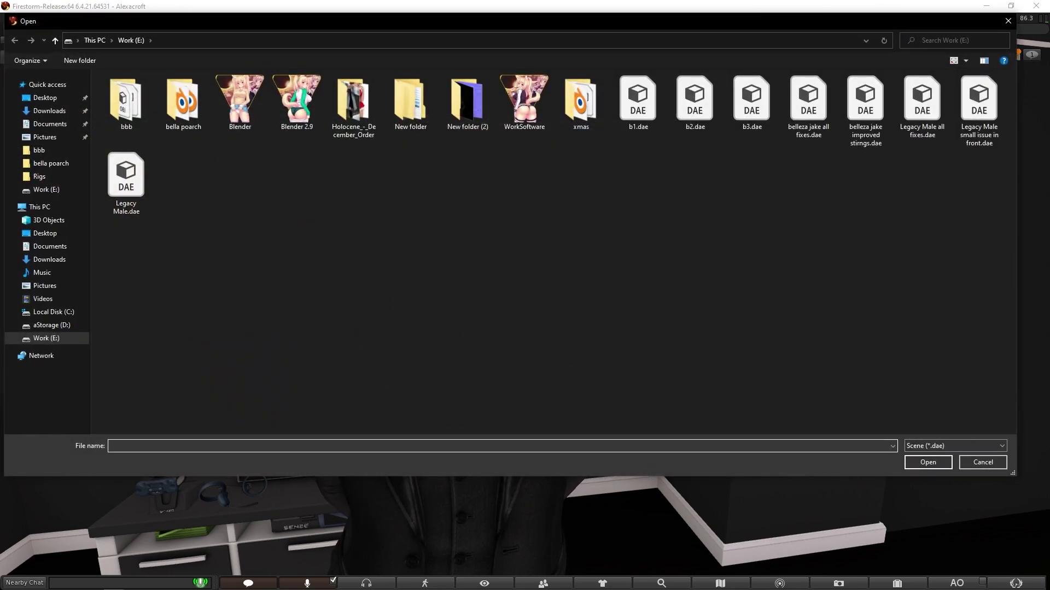
double_click(808, 107)
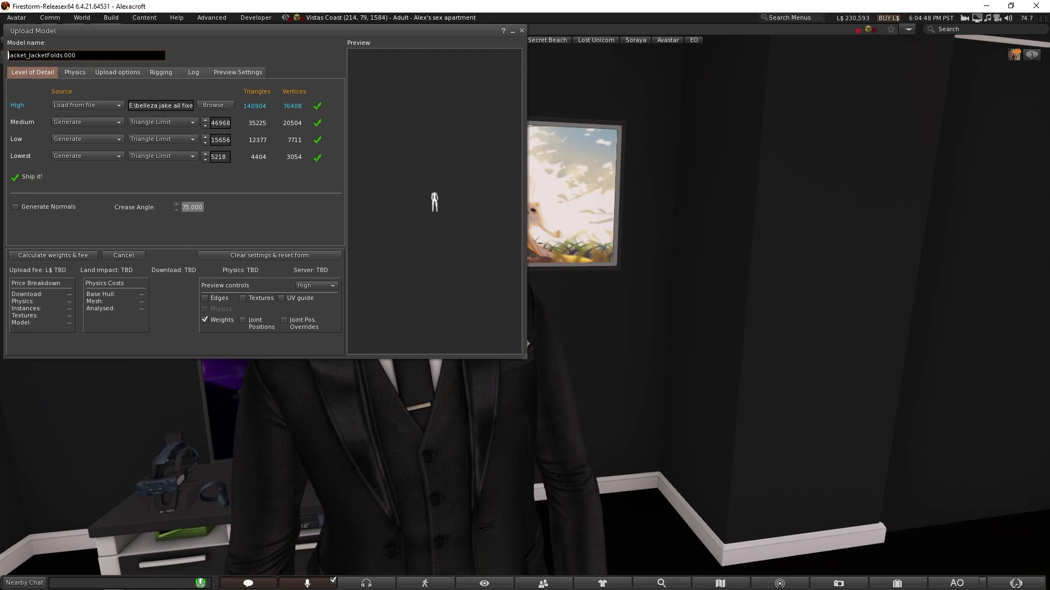
left_click_drag(230, 31, 761, 125)
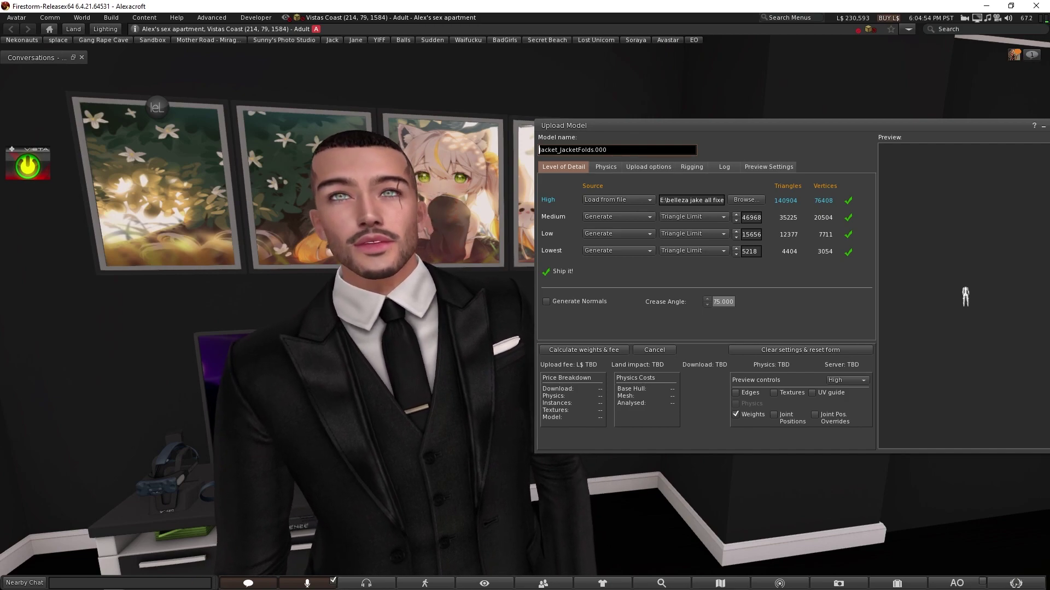
Set the triangle limit of the Lowest level of detail to 0
left_click(757, 252)
left_click_drag(758, 251, 726, 252)
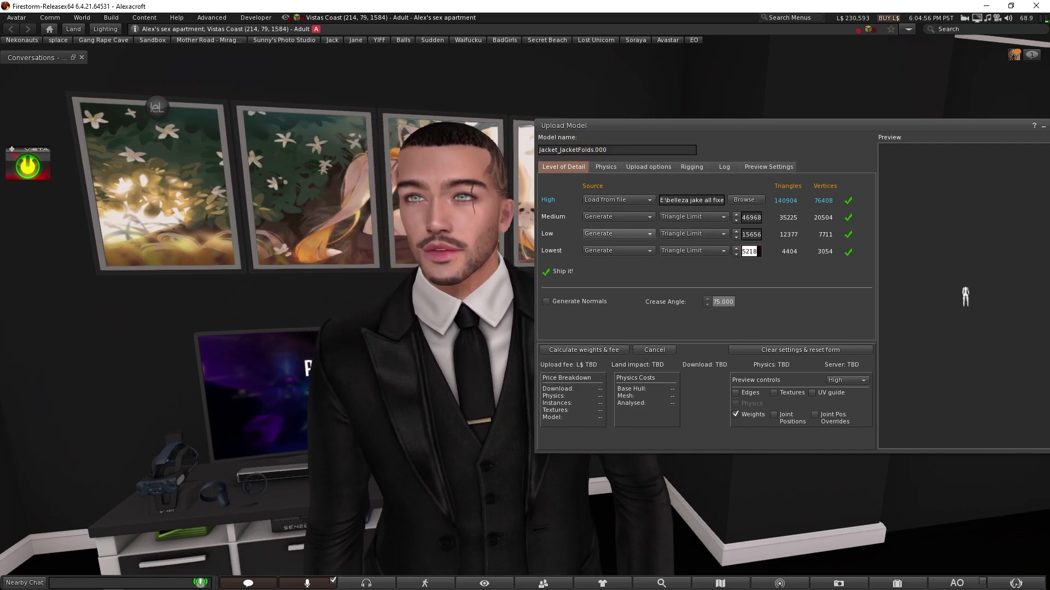
type("0")
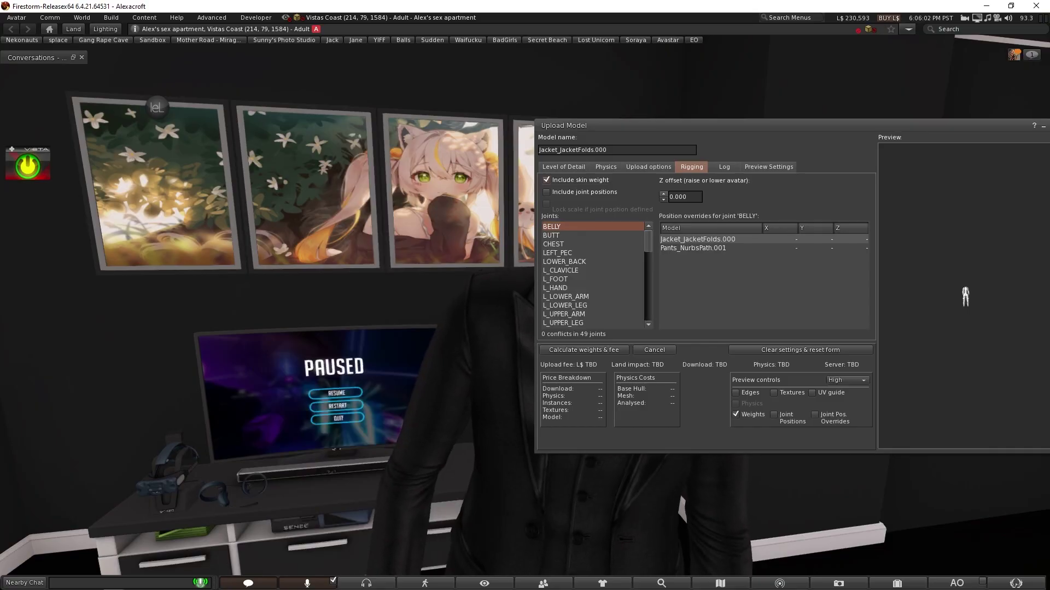
Look through the joints in the model's rigging options and close the model upload form
scroll(579, 261, "down", 12)
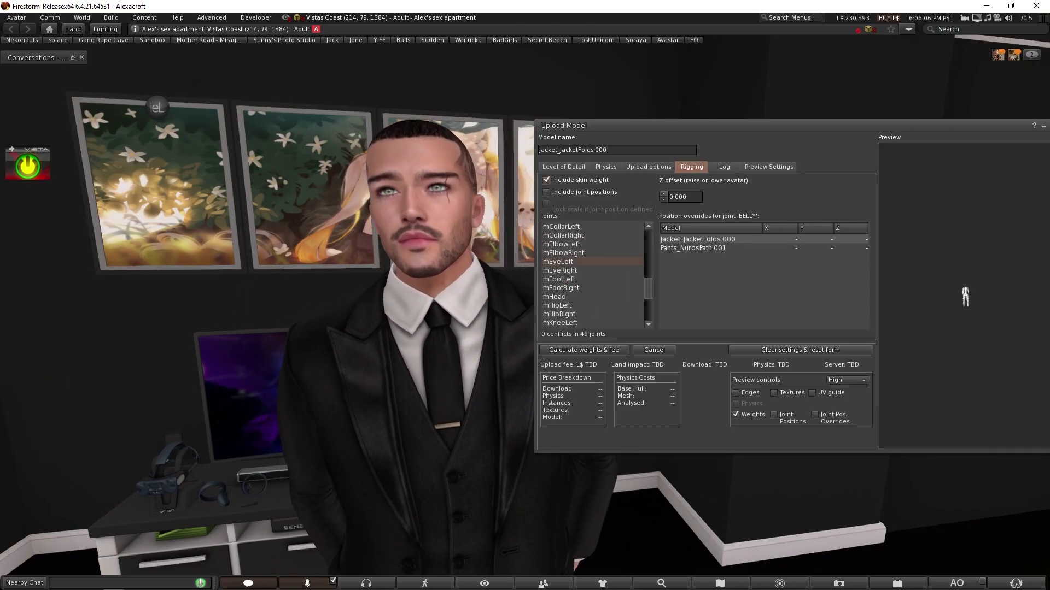
scroll(579, 262, "up", 12)
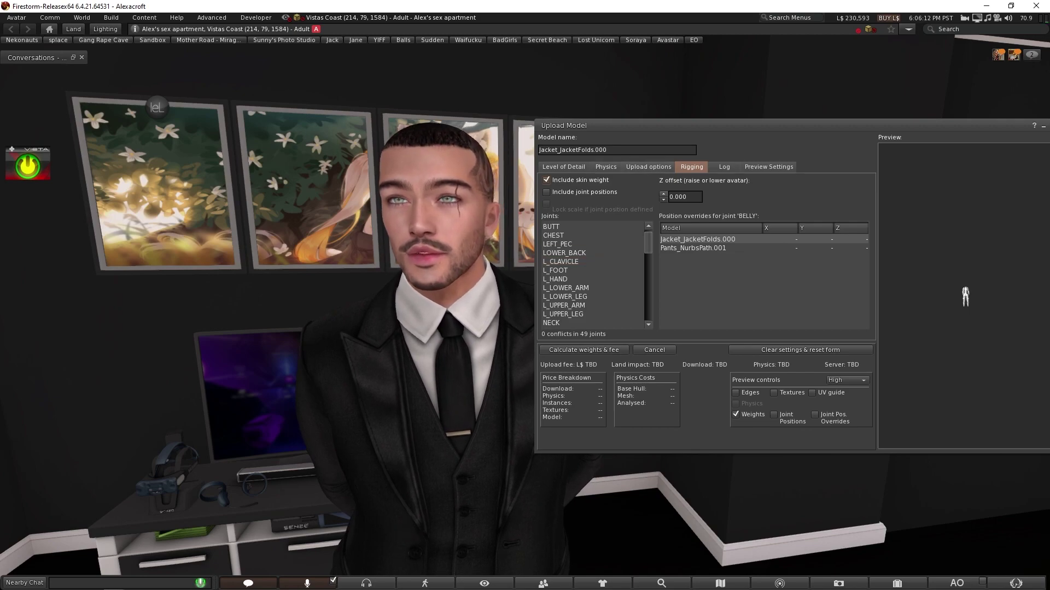
left_click_drag(711, 126, 637, 126)
left_click(979, 126)
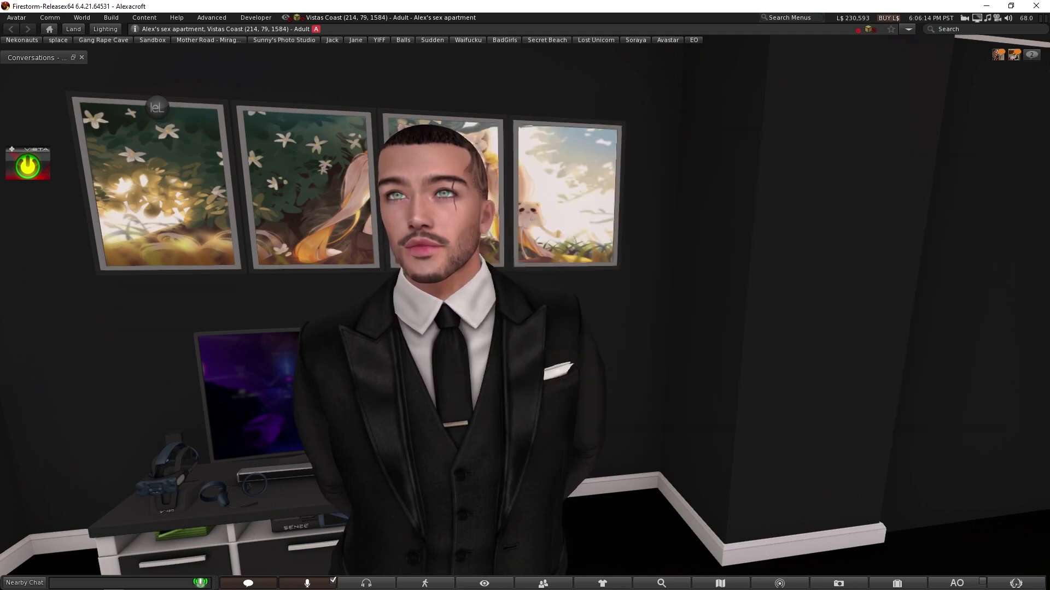
Check the advanced preferences for the Advanced and Developer menu options, leaving them without saving
left_click(111, 18)
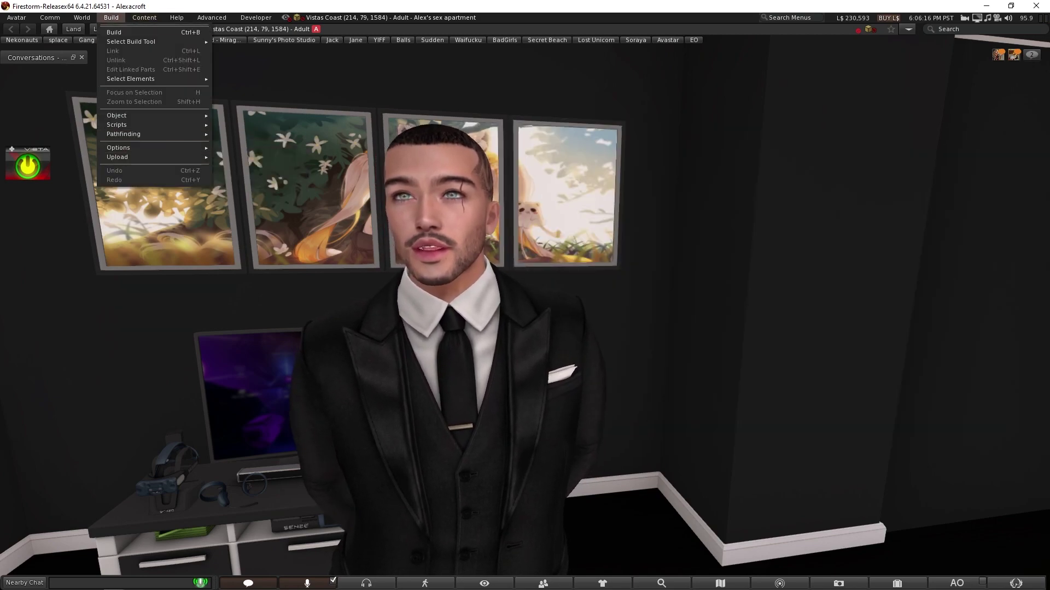
mouse_move(211, 17)
left_click(242, 83)
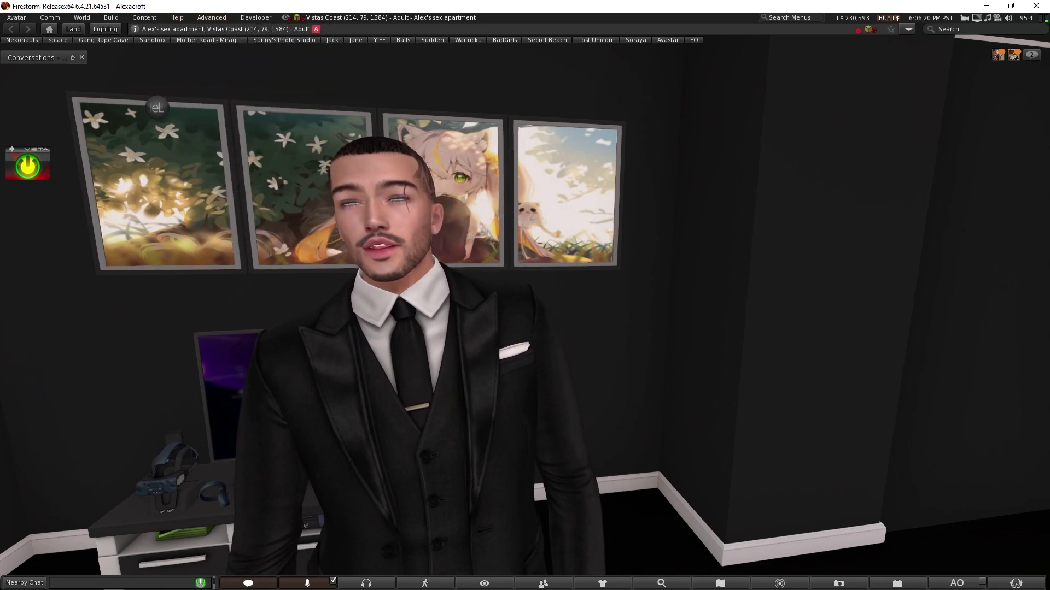
key("ctrl+p")
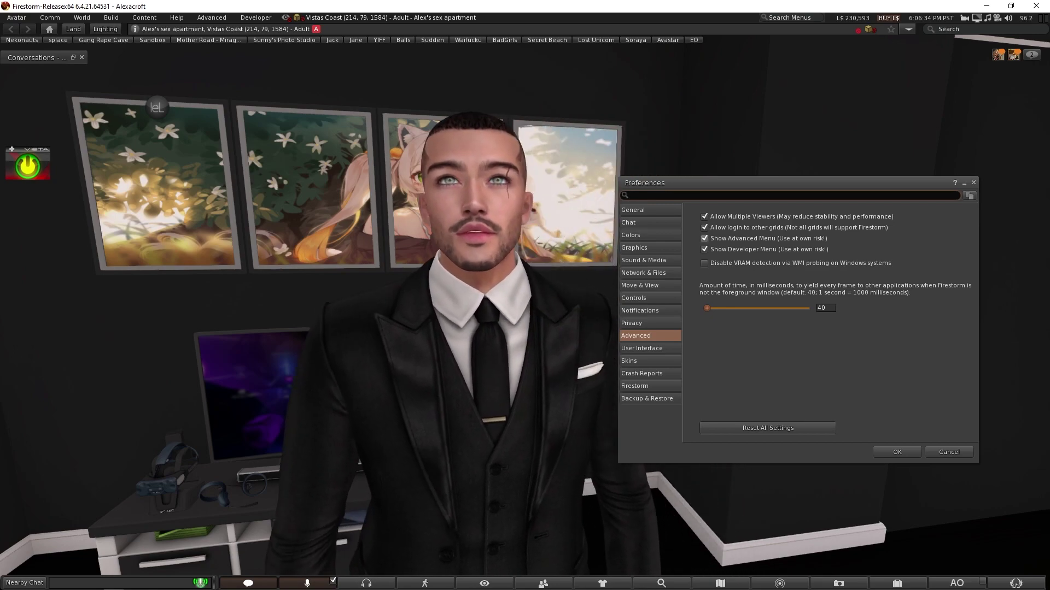
left_click(949, 451)
Open the debug settings in an enlarged window and filter them by "weight"
left_click(212, 18)
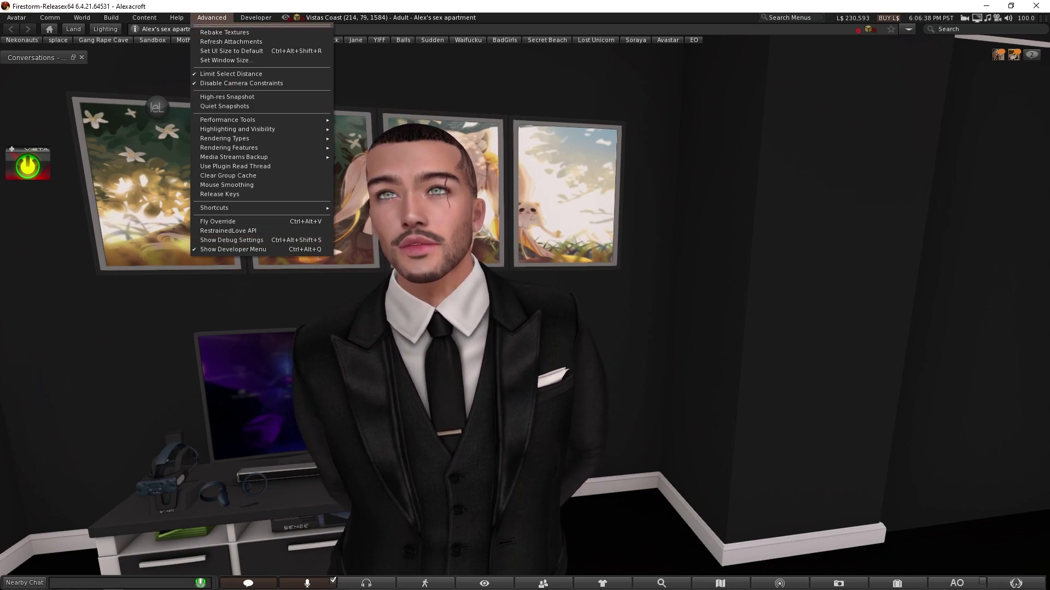
left_click(235, 240)
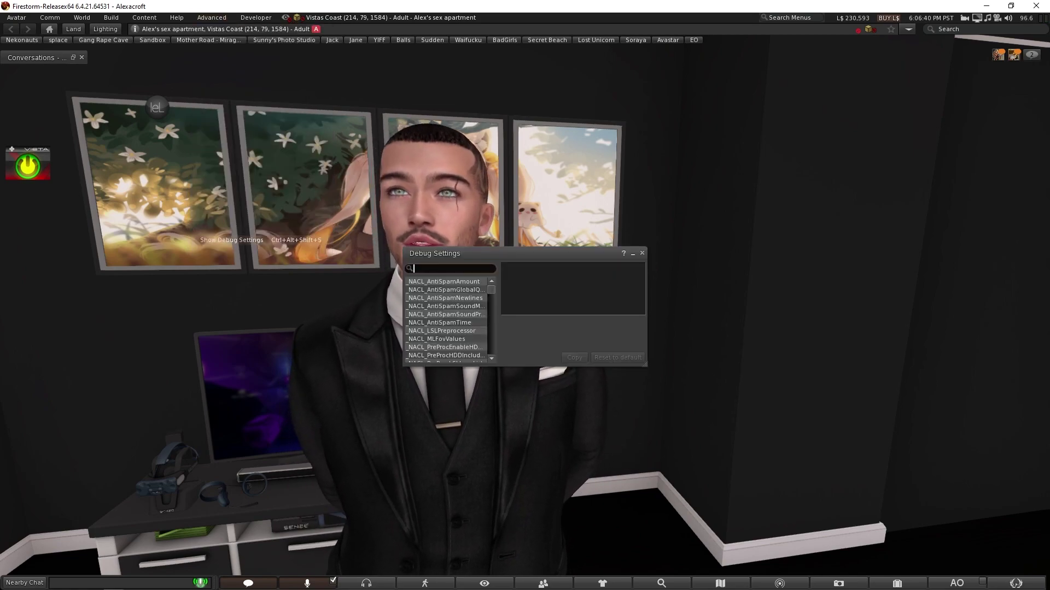
left_click_drag(481, 253, 753, 89)
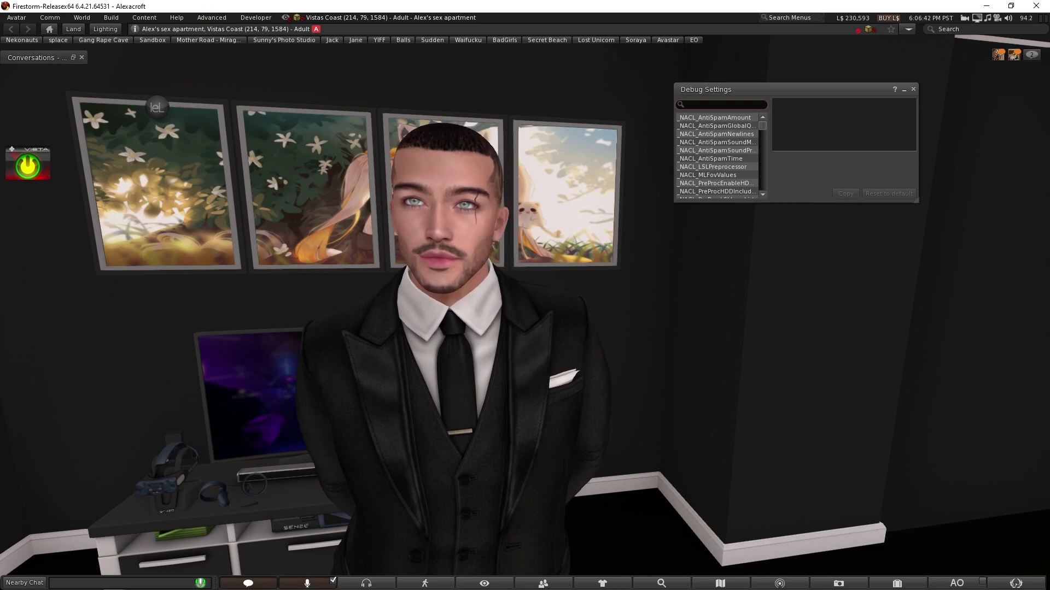
left_click_drag(916, 201, 996, 477)
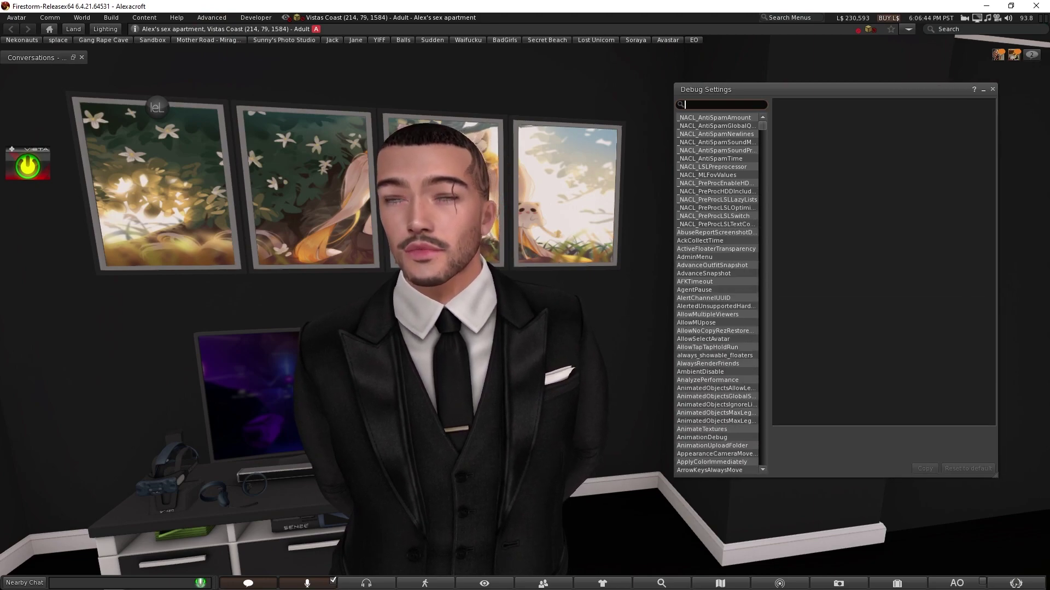
type("weight")
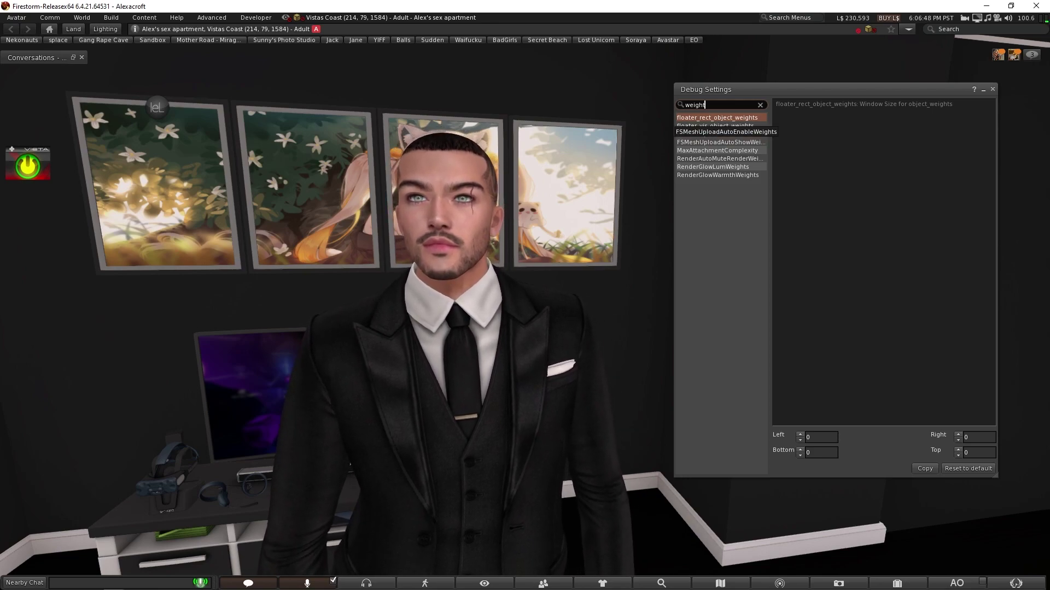
left_click(836, 137)
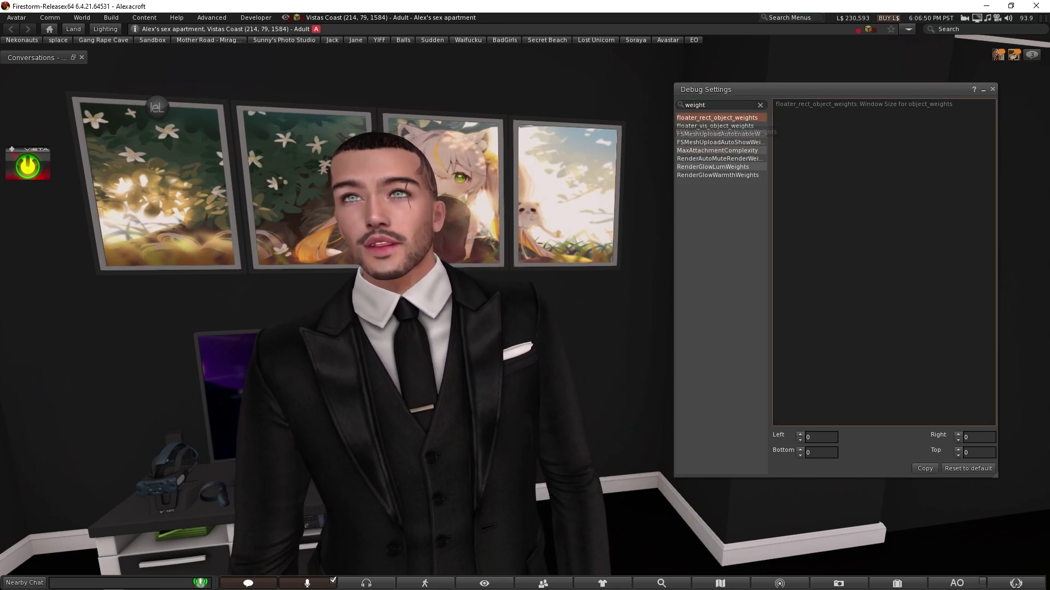
Set FSMeshUploadAutoEnableWeights and FSMeshUploadAutoShowWeightsWhenEnabled to FALSE and close the debug settings
left_click(720, 134)
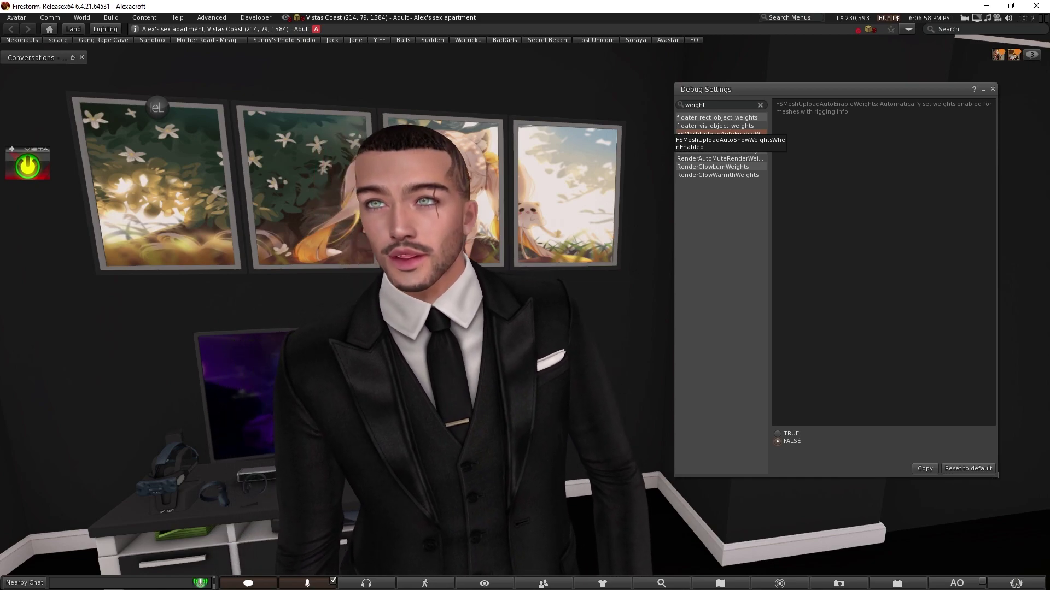
left_click(716, 142)
left_click(778, 441)
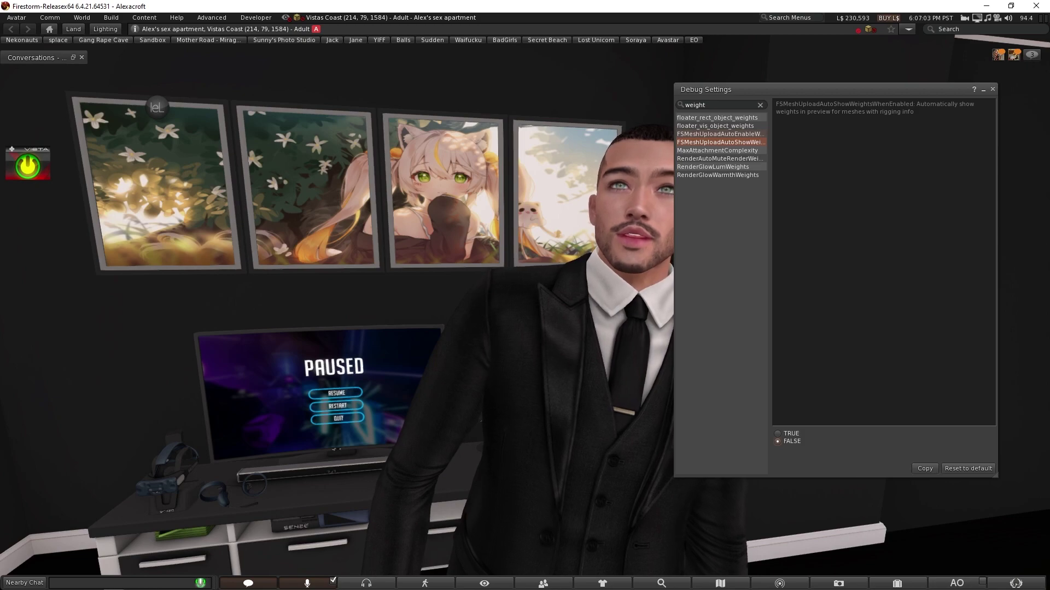
left_click(716, 134)
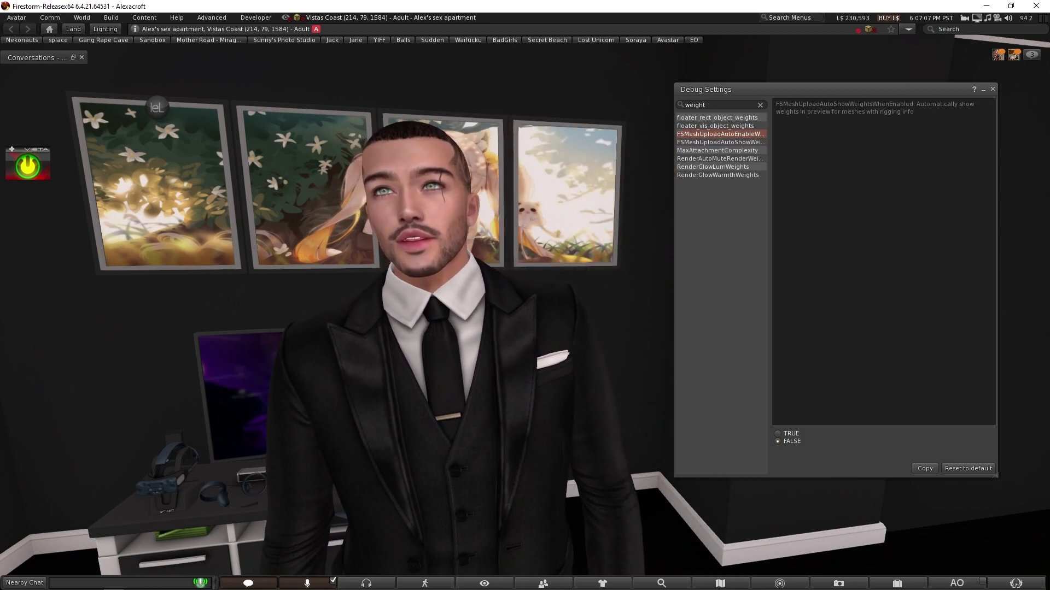
left_click(992, 89)
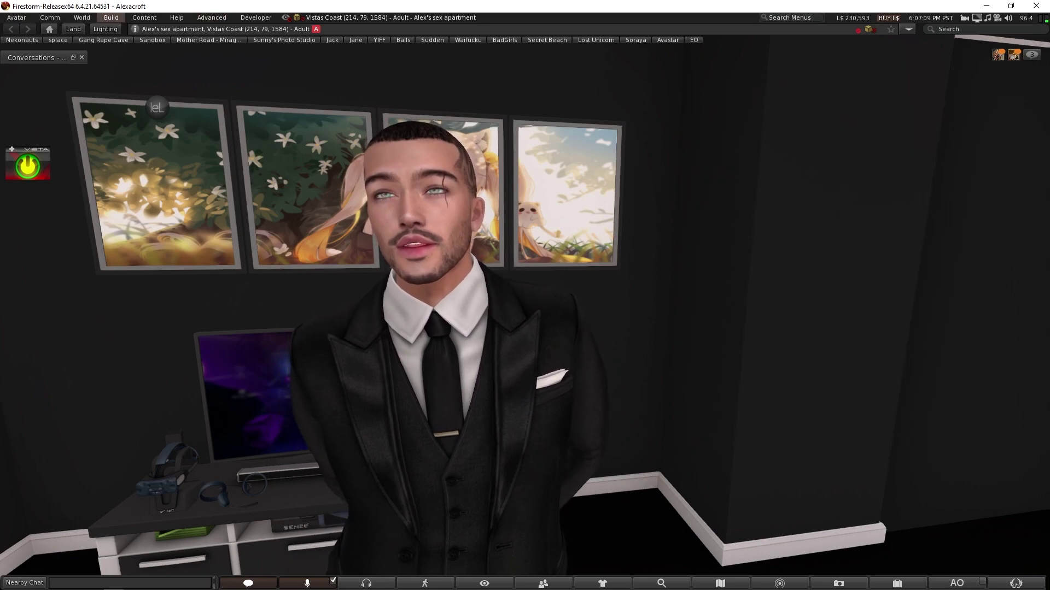
Load belleza jake all fixes.dae into a new mesh model upload form
left_click(111, 17)
mouse_move(117, 158)
left_click(241, 184)
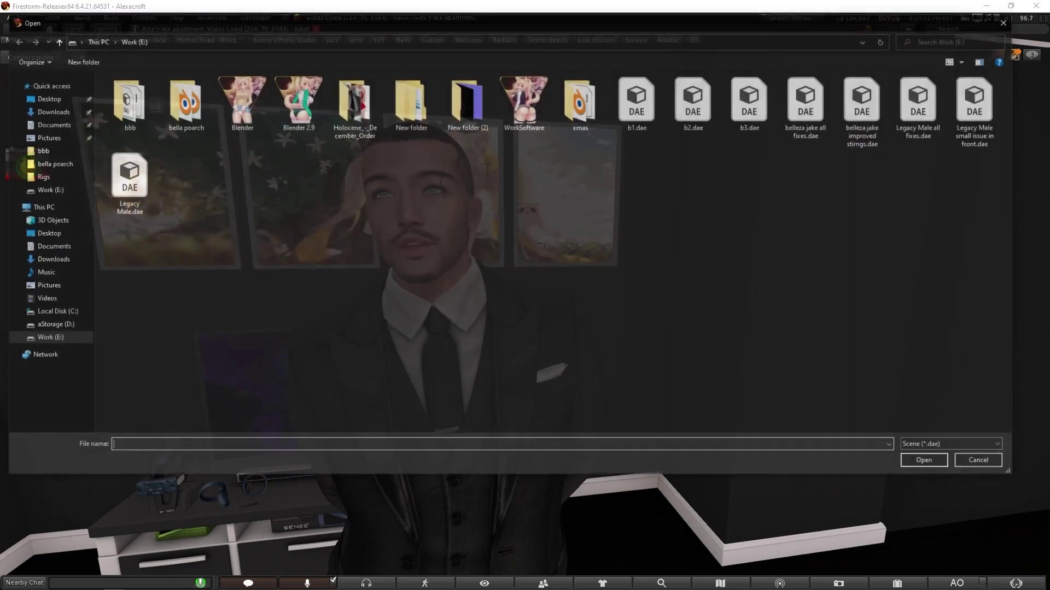
double_click(808, 101)
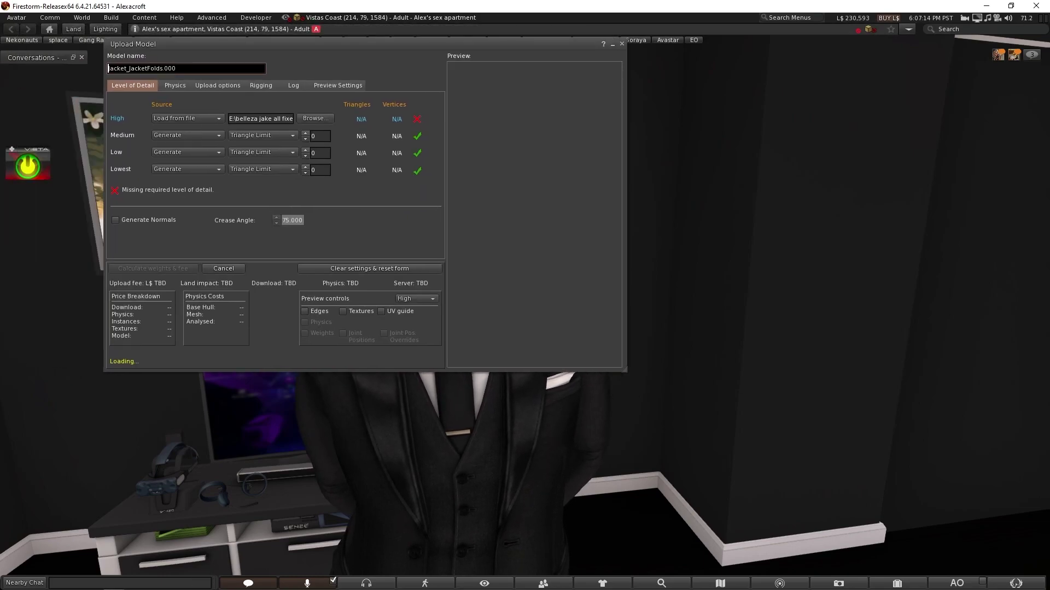
left_click_drag(361, 43, 718, 78)
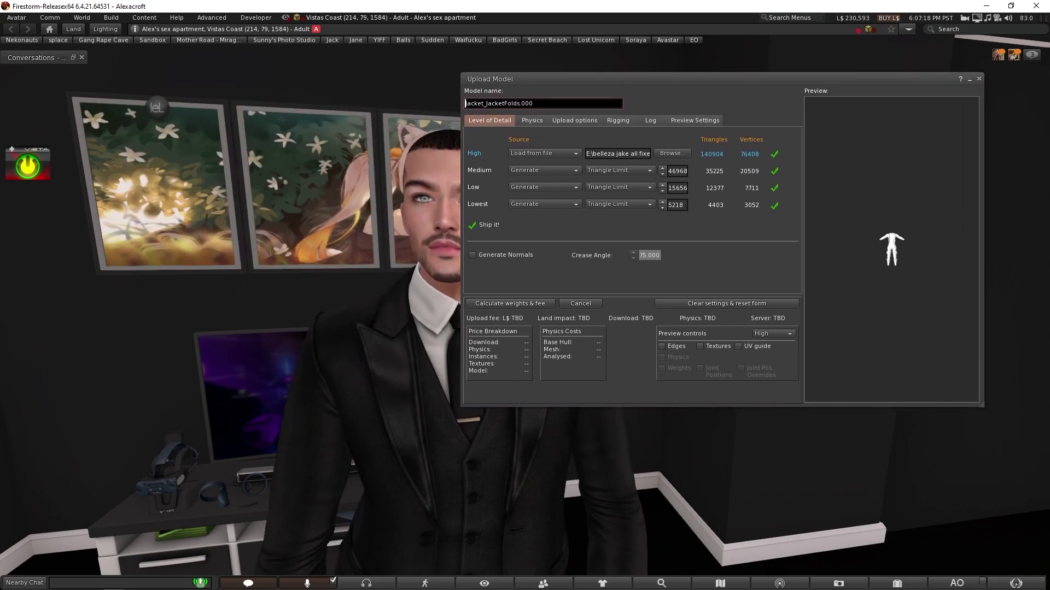
Set the triangle limits of the Lowest and Low levels of detail to 0
double_click(687, 205)
type("0")
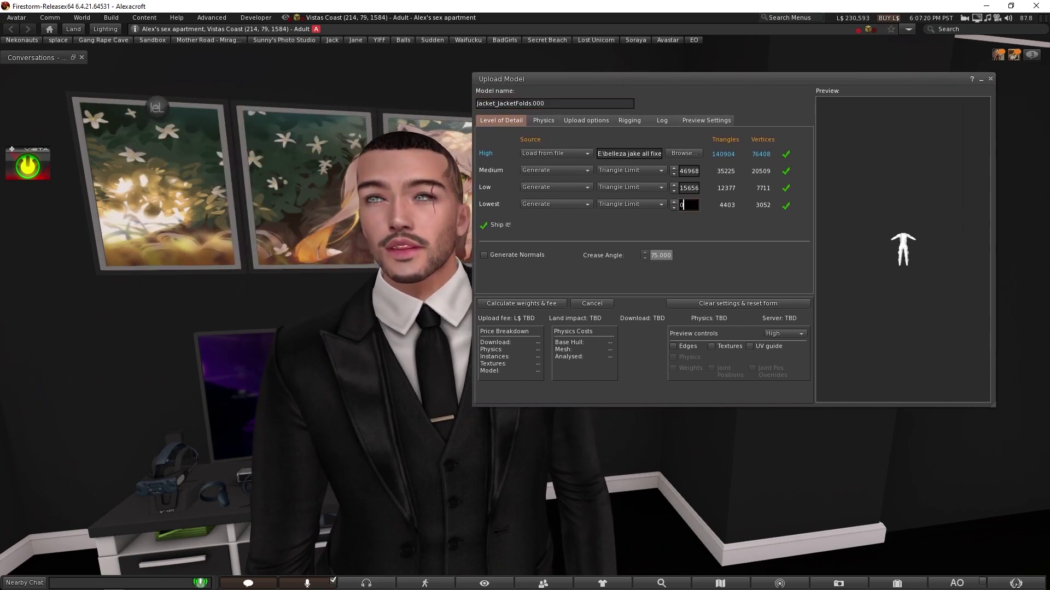
double_click(688, 188)
type("0")
key("Return")
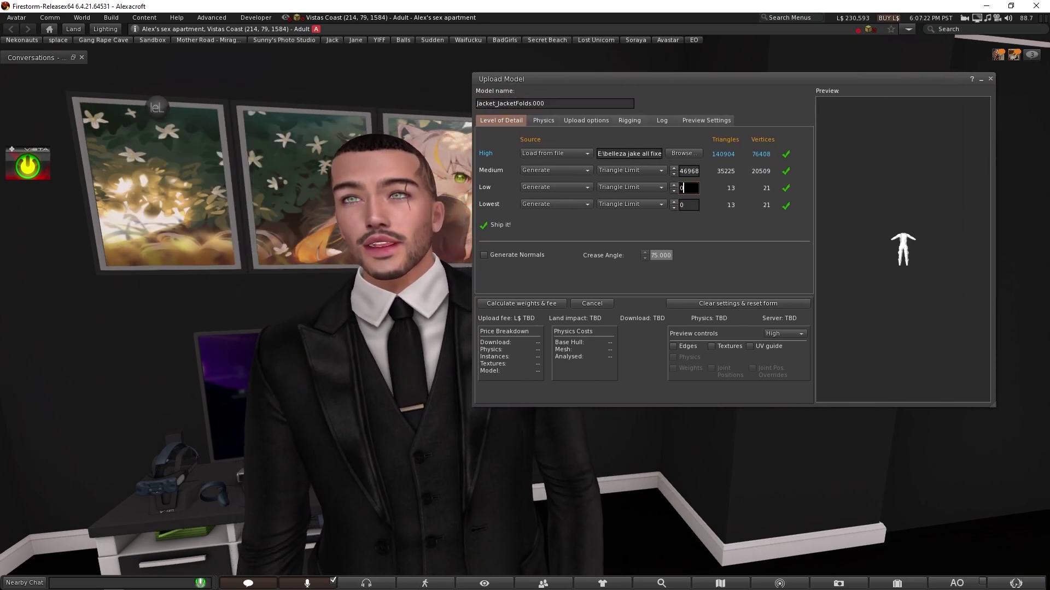
Include skin weight in the model's rigging and calculate the upload's weights and fee
left_click(629, 121)
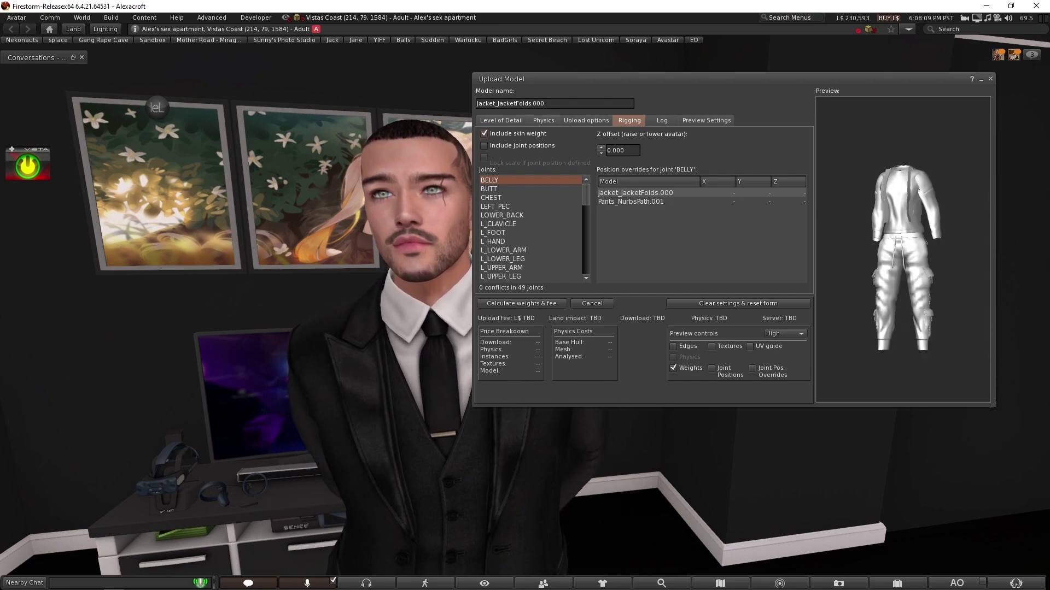
left_click(501, 120)
left_click(521, 303)
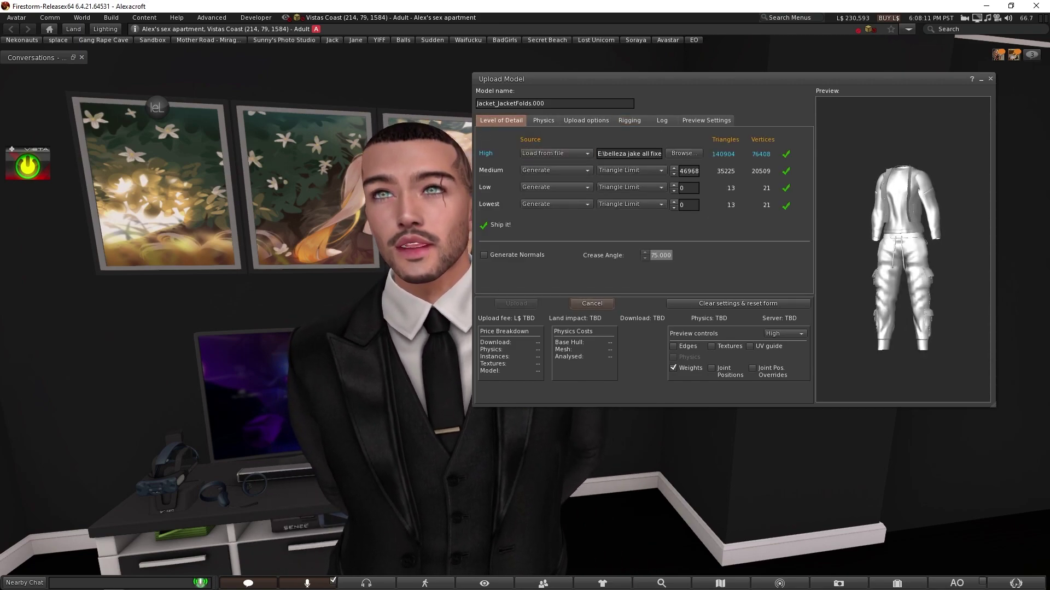
Review the model's rigging options and its level of detail settings in the upload form
left_click_drag(523, 79, 716, 126)
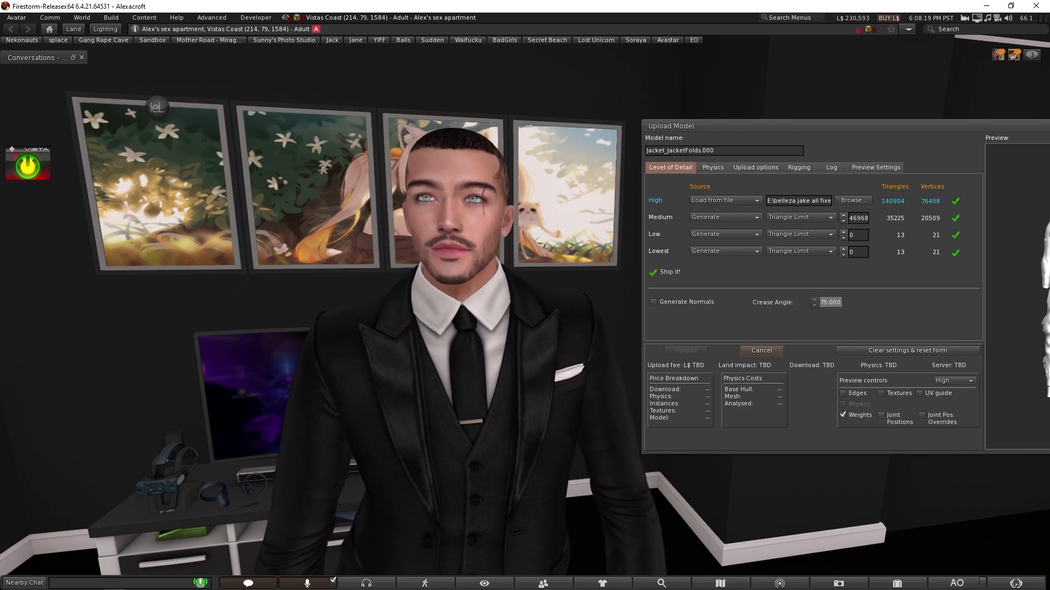
left_click(853, 252)
left_click(798, 168)
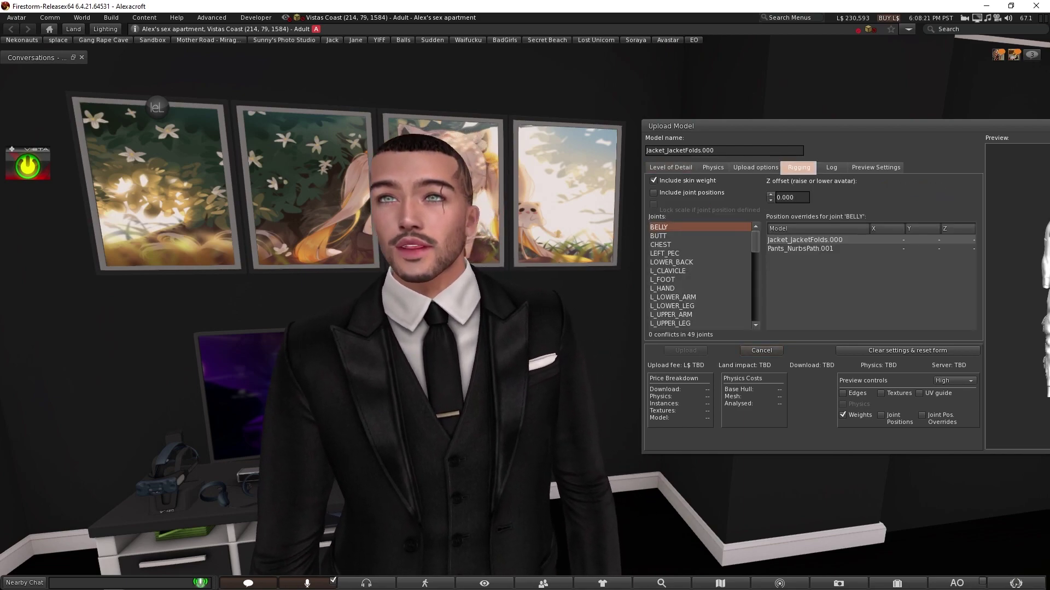
left_click(670, 168)
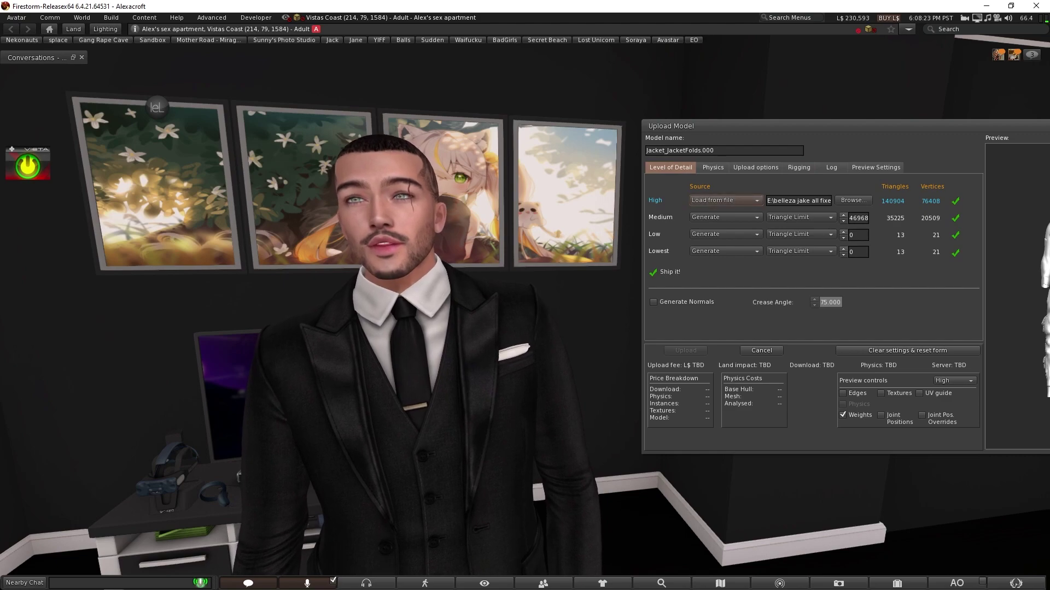
Review the triangle limits of the Low and Lowest levels of detail and reposition the upload form
left_click(857, 235)
left_click(857, 252)
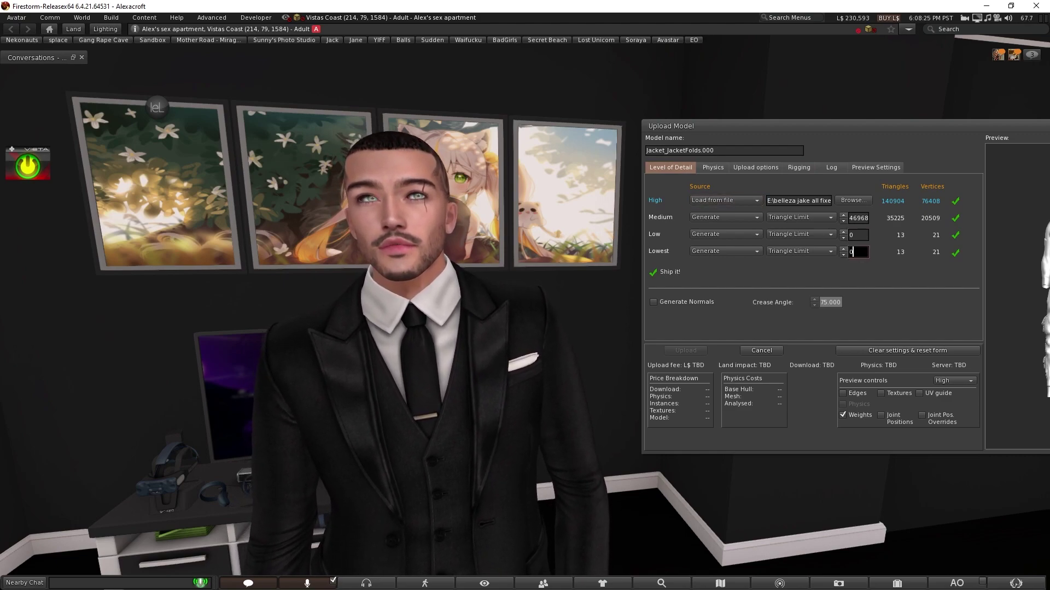
left_click(858, 235)
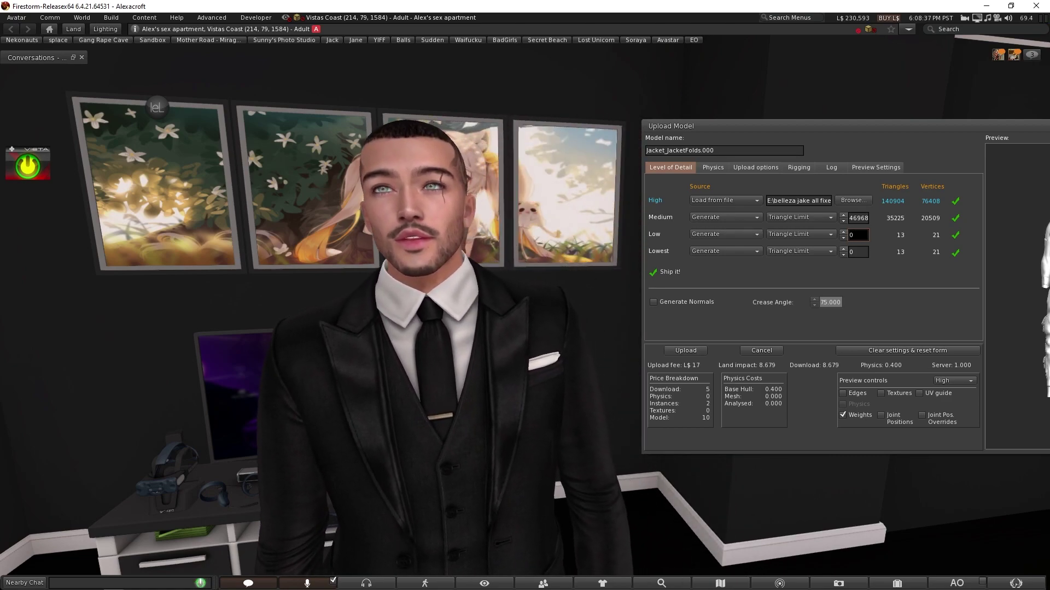
left_click_drag(766, 126, 750, 151)
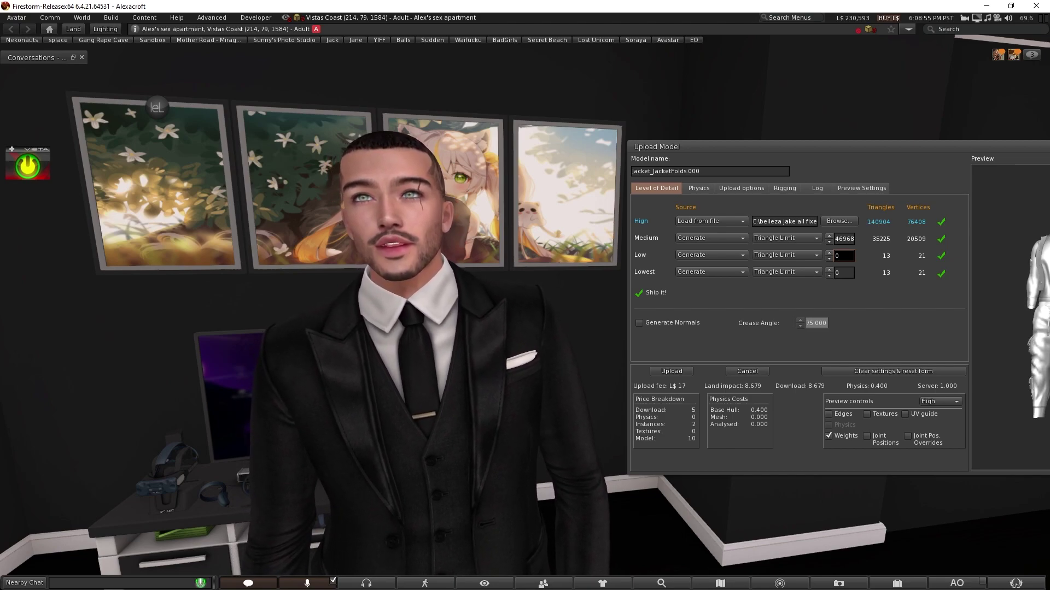
left_click(837, 256)
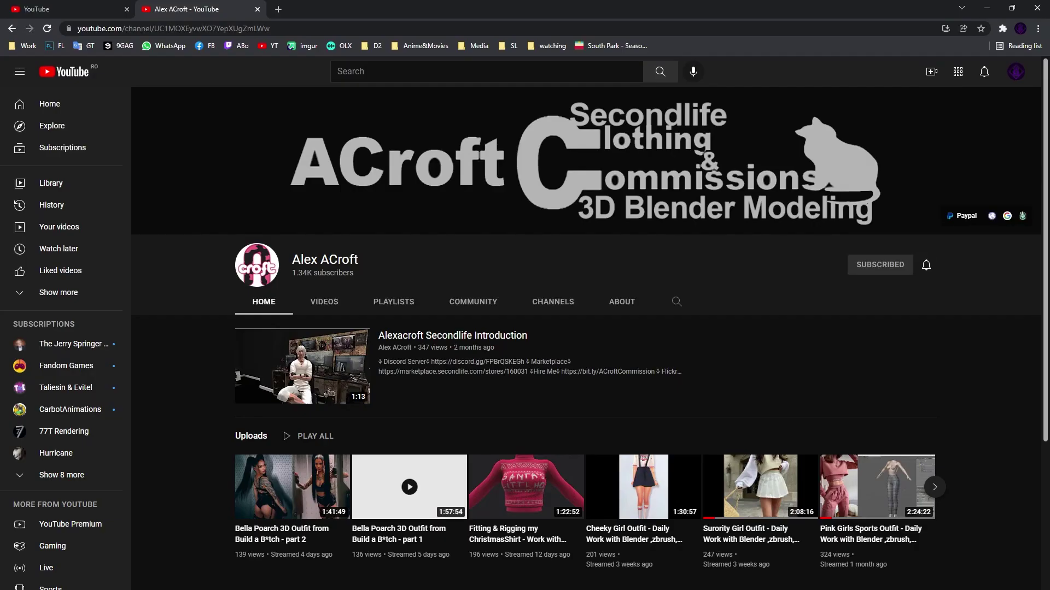
Switch to the ACroft channel on YouTube and set its notifications to All
left_click(926, 265)
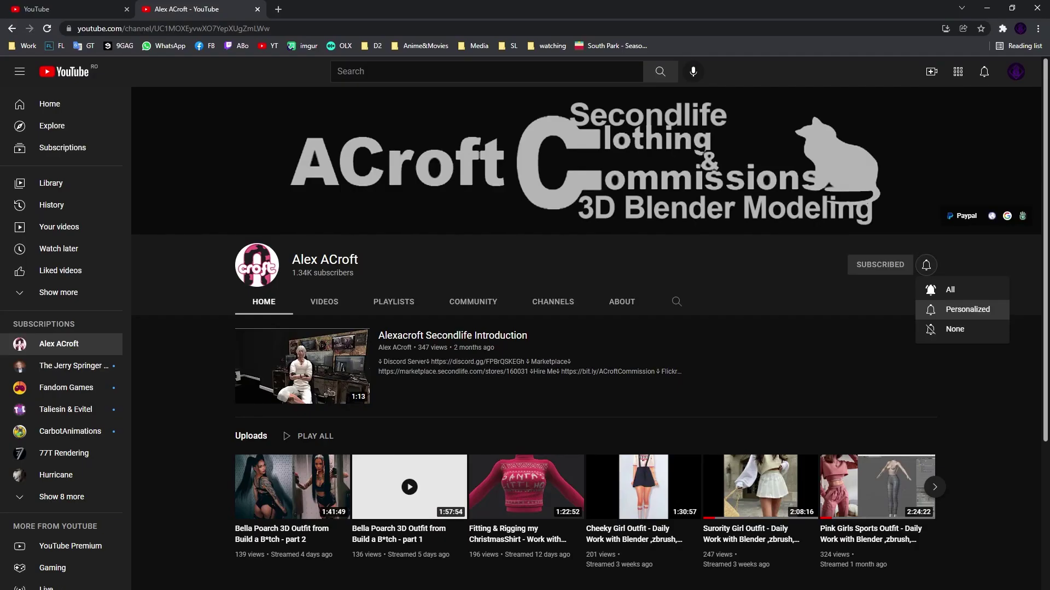
left_click(950, 289)
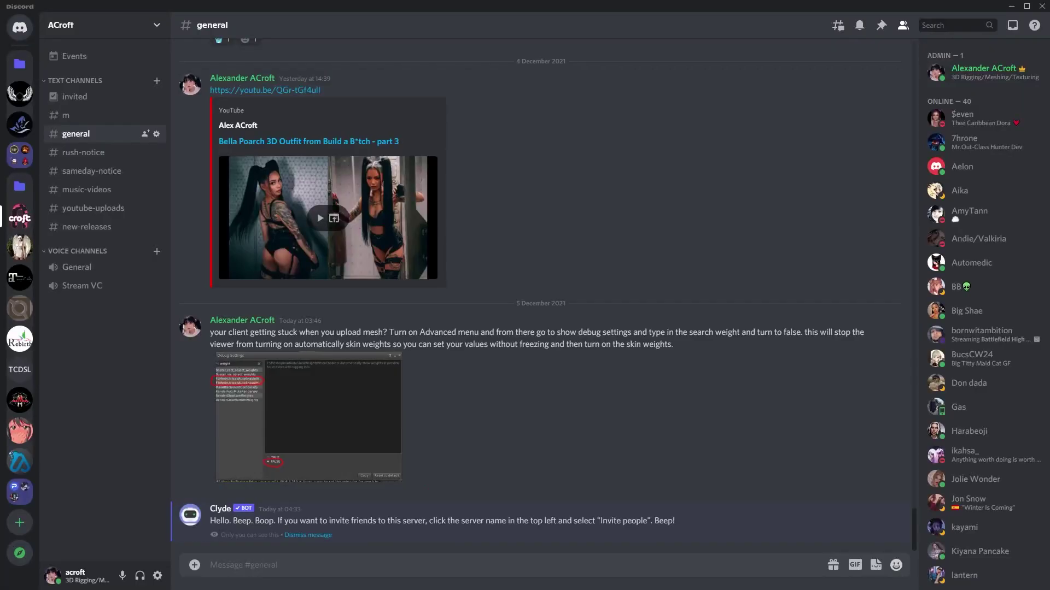
Switch to the ACroft server in Discord and look through its member list
scroll(982, 314, "down", 10)
scroll(983, 314, "down", 10)
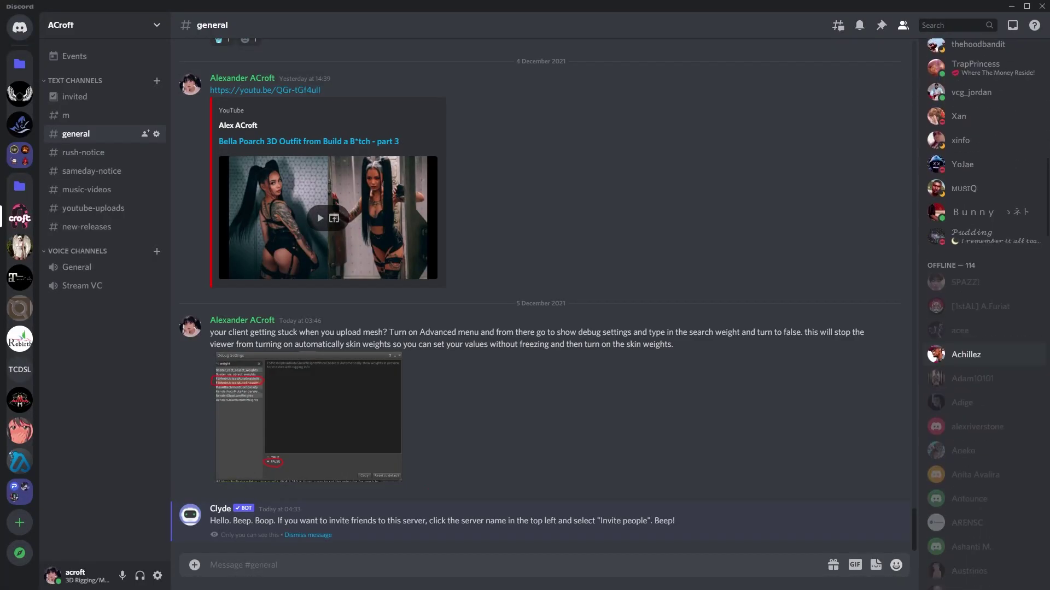
scroll(983, 314, "down", 15)
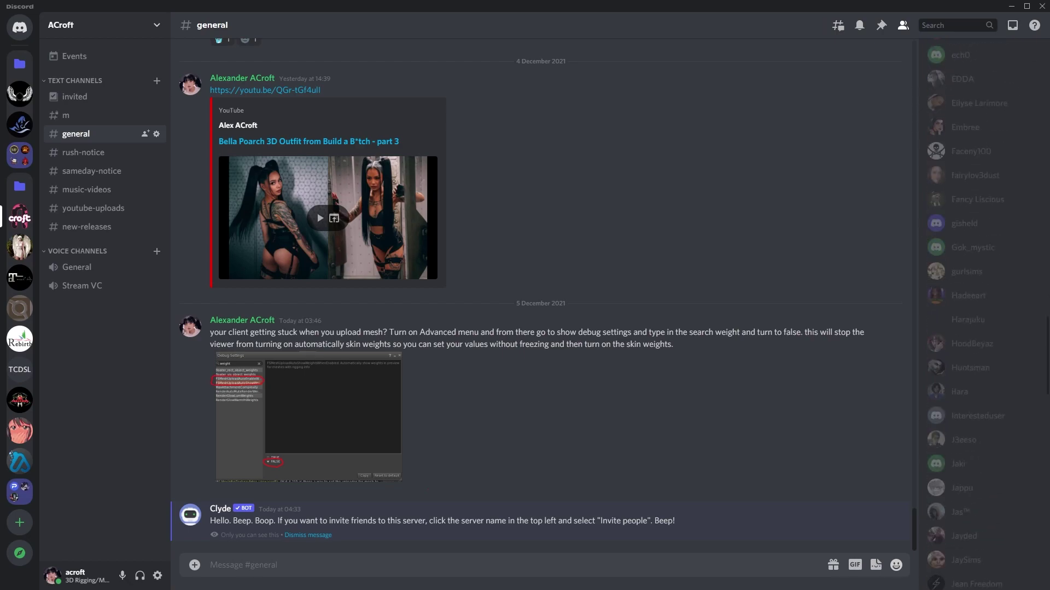